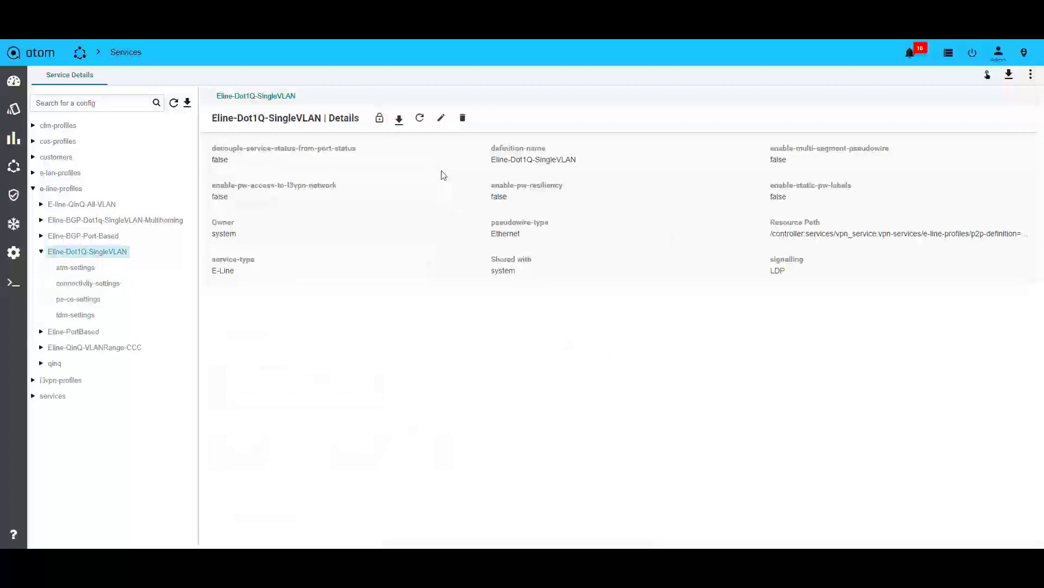
# Open the Eline-Dot1Q-SingleVLAN profile's general definition for review, followed by its connectivity settings in edit view
pyautogui.click(442, 120)
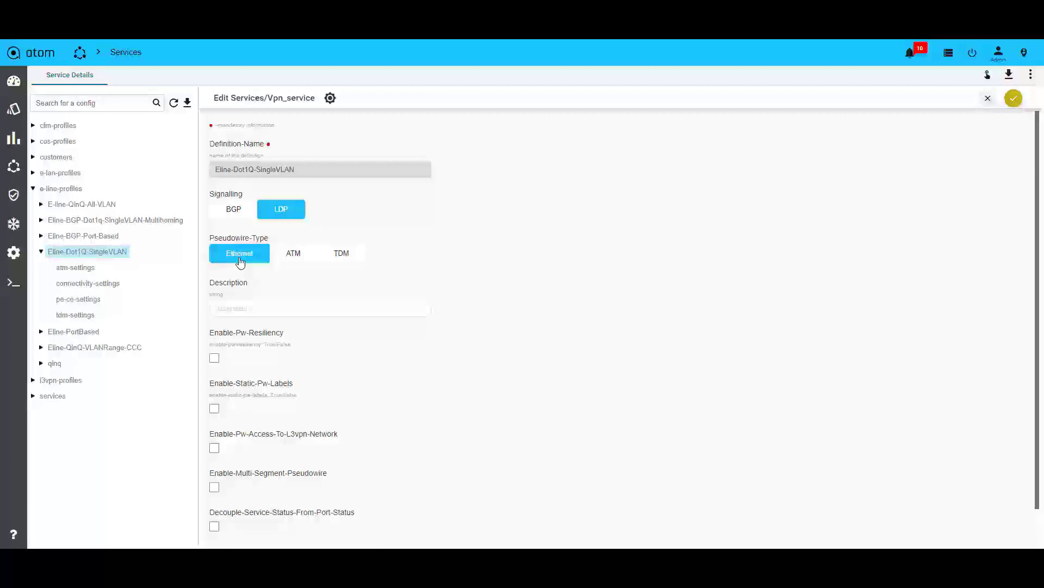
pyautogui.click(96, 285)
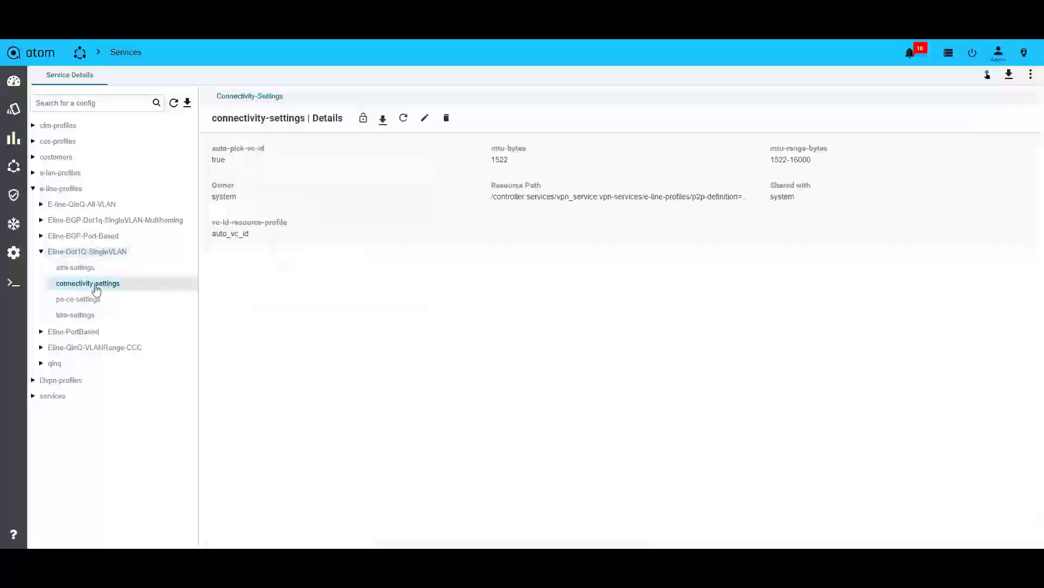
pyautogui.click(424, 117)
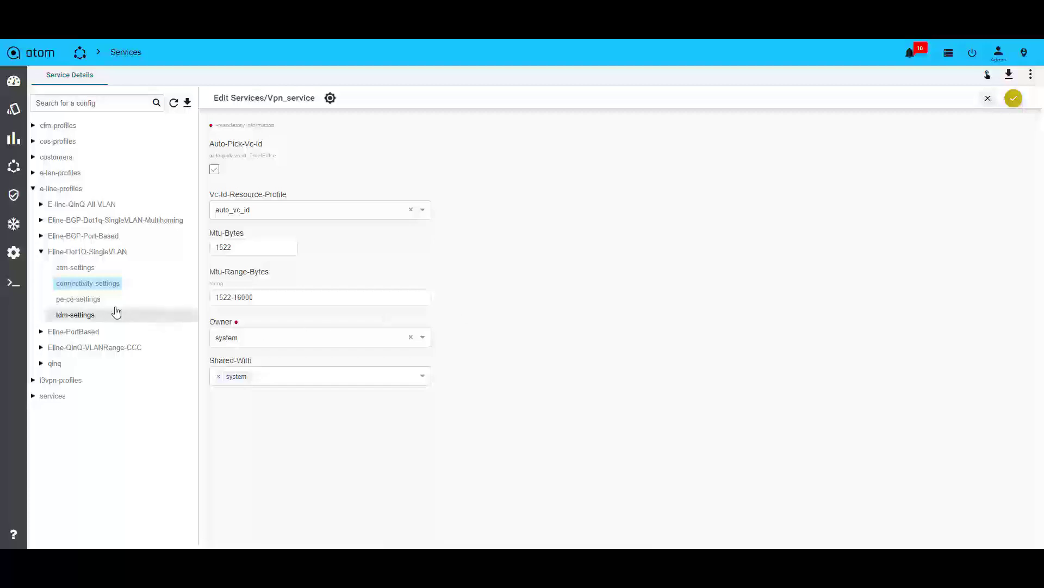
# Examine the profile's pe-ce-settings in edit view, including the VLAN normalization options, physical and logical interface encapsulation, MTU, QoS and rate limiting
pyautogui.click(96, 300)
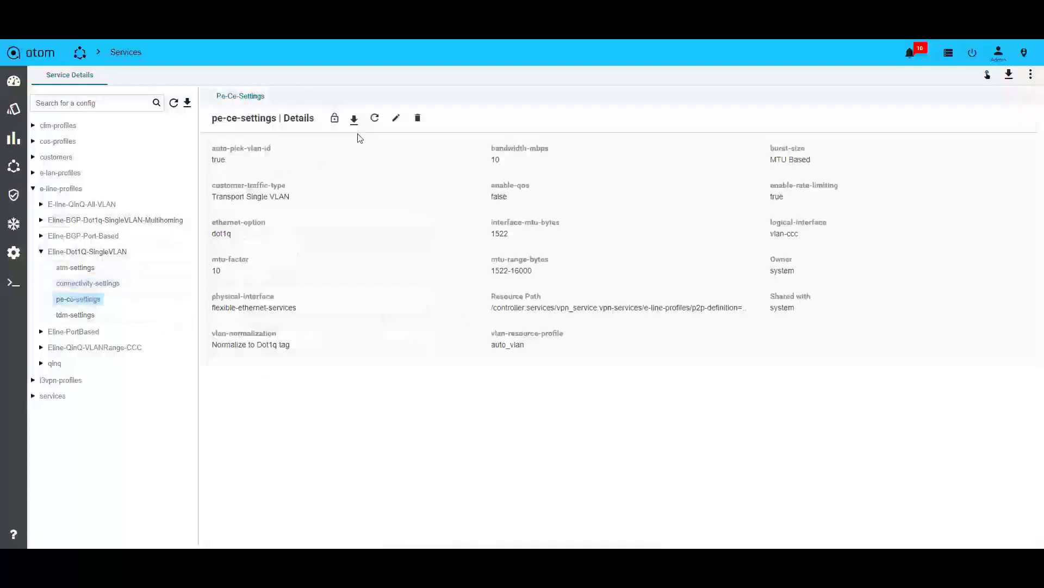
pyautogui.click(395, 119)
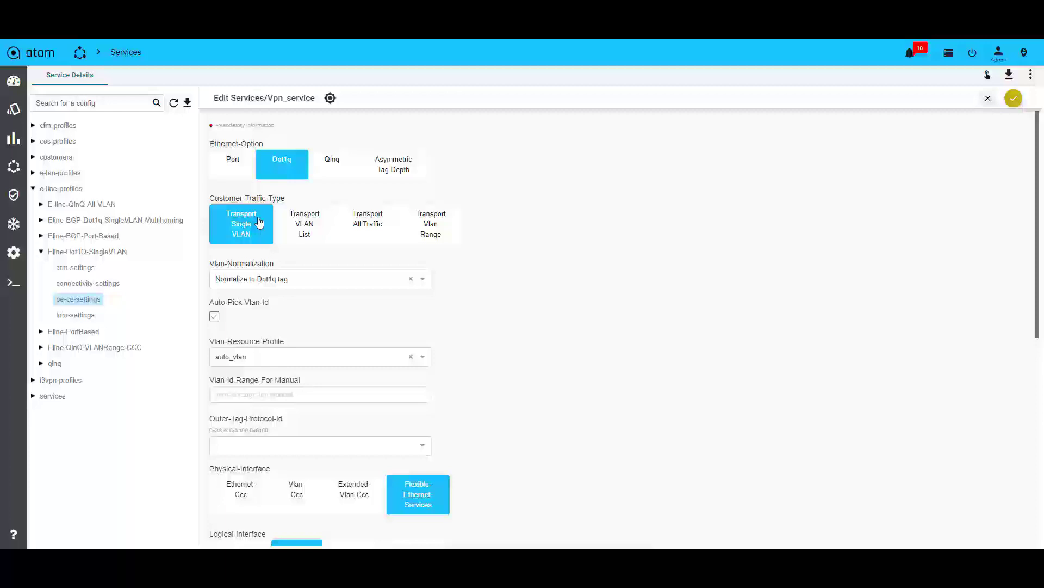
pyautogui.click(302, 282)
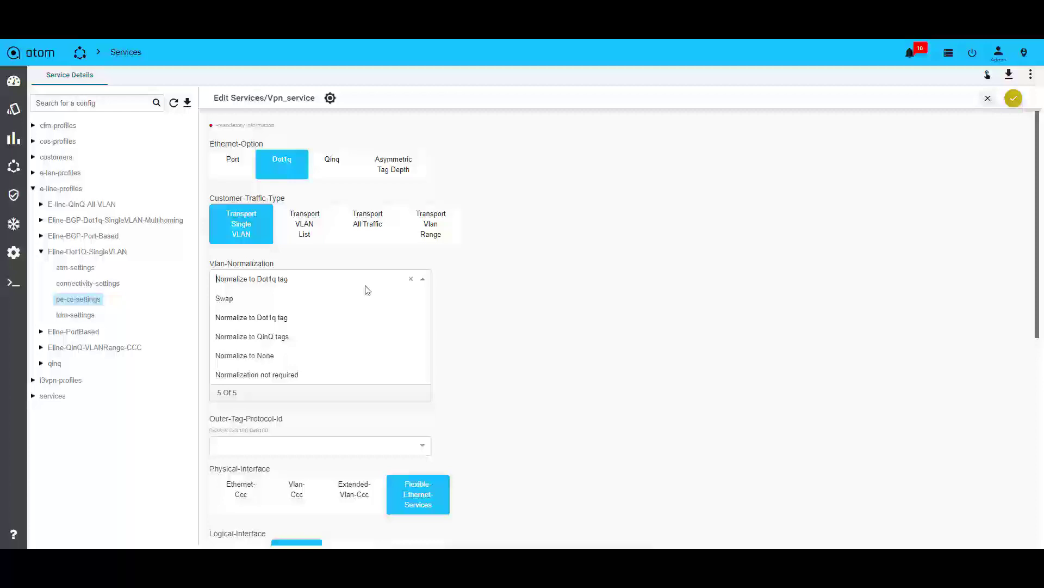
pyautogui.click(474, 279)
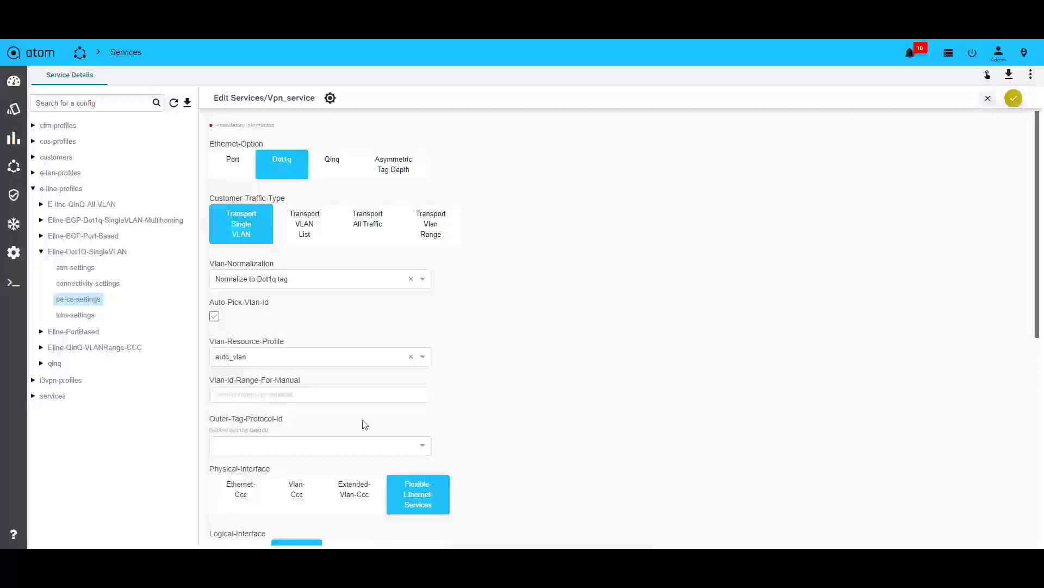
pyautogui.scroll(-1, 468, 307)
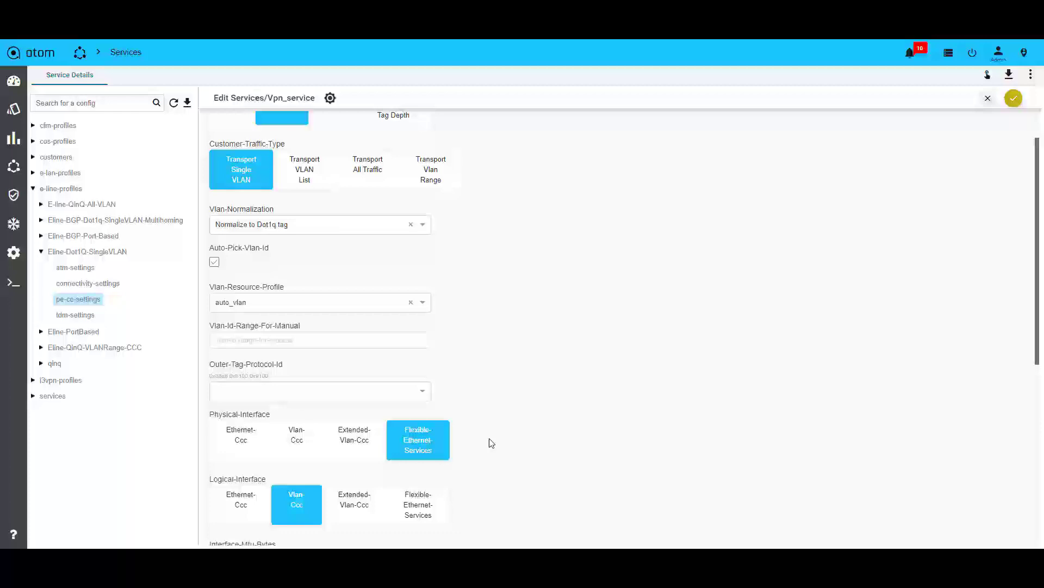
pyautogui.scroll(-2, 491, 442)
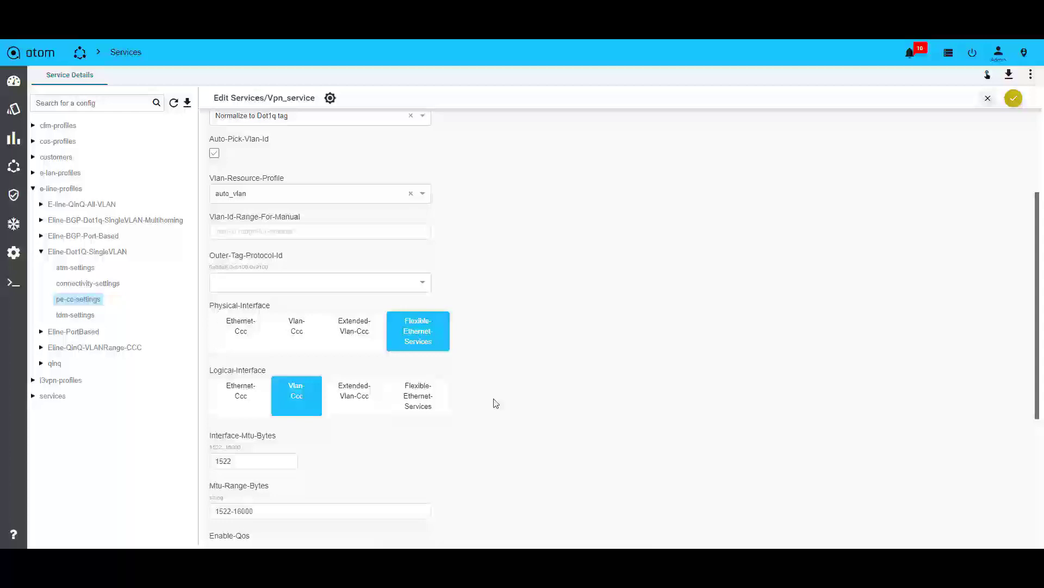
pyautogui.scroll(-2, 495, 402)
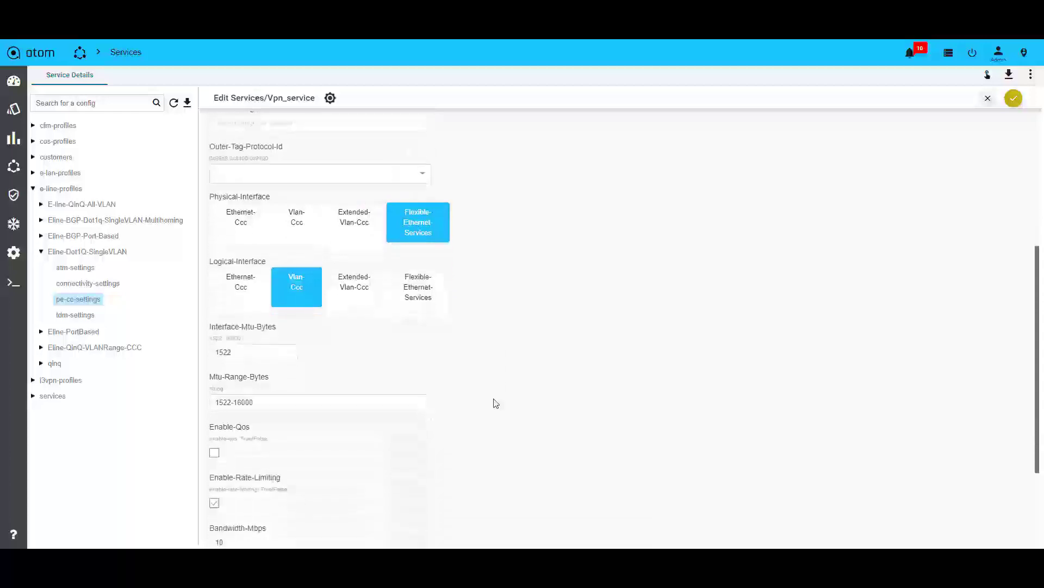
pyautogui.scroll(-3, 456, 415)
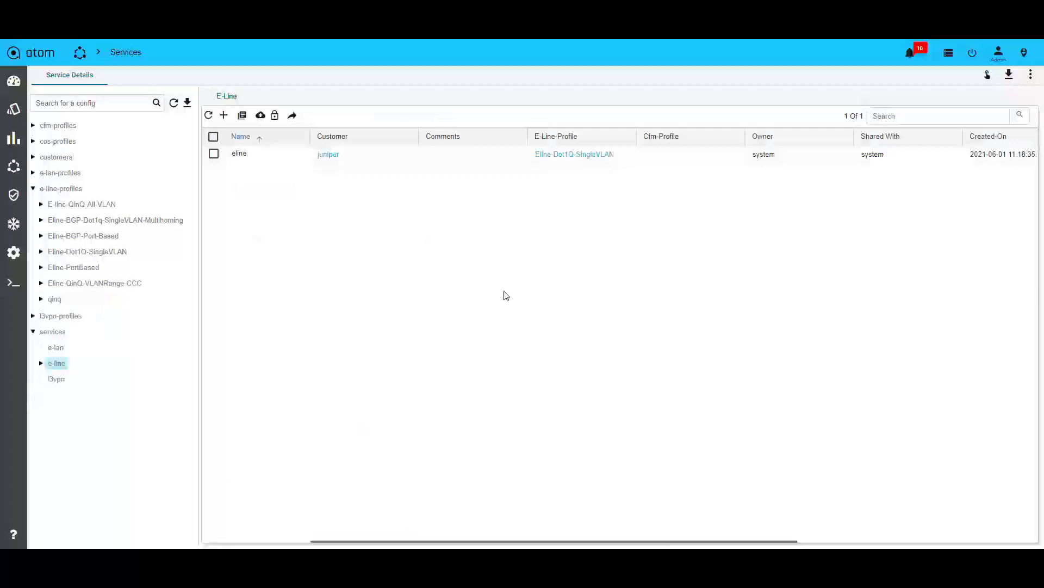
# Start a new E-Line service named Demo for customer juniper with E-Line profile Eline-Dot1Q-SingleVLAN and CFM profile StdDef-CFMService
pyautogui.click(223, 115)
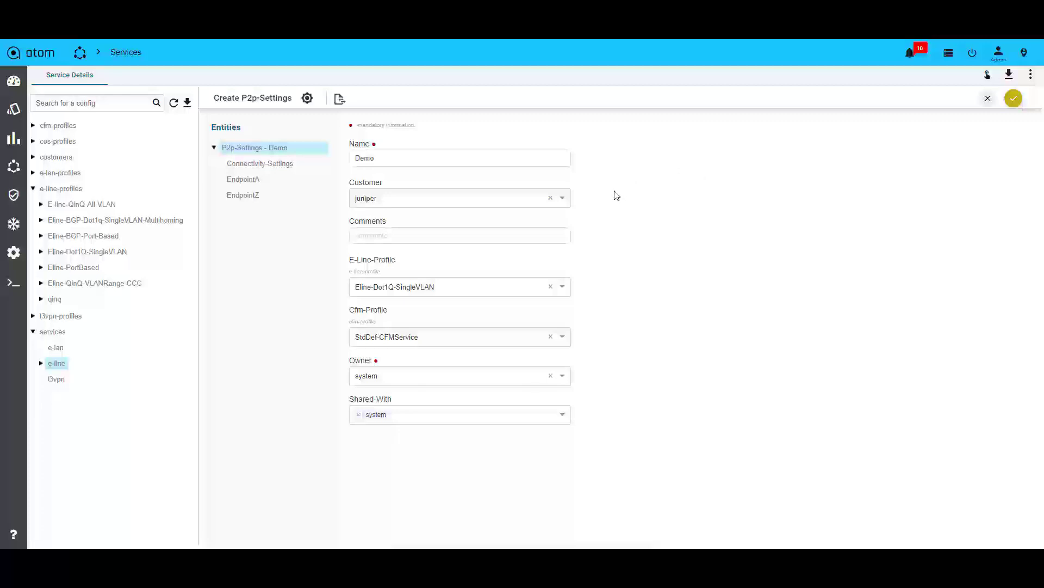
pyautogui.click(564, 200)
pyautogui.click(699, 205)
pyautogui.click(440, 344)
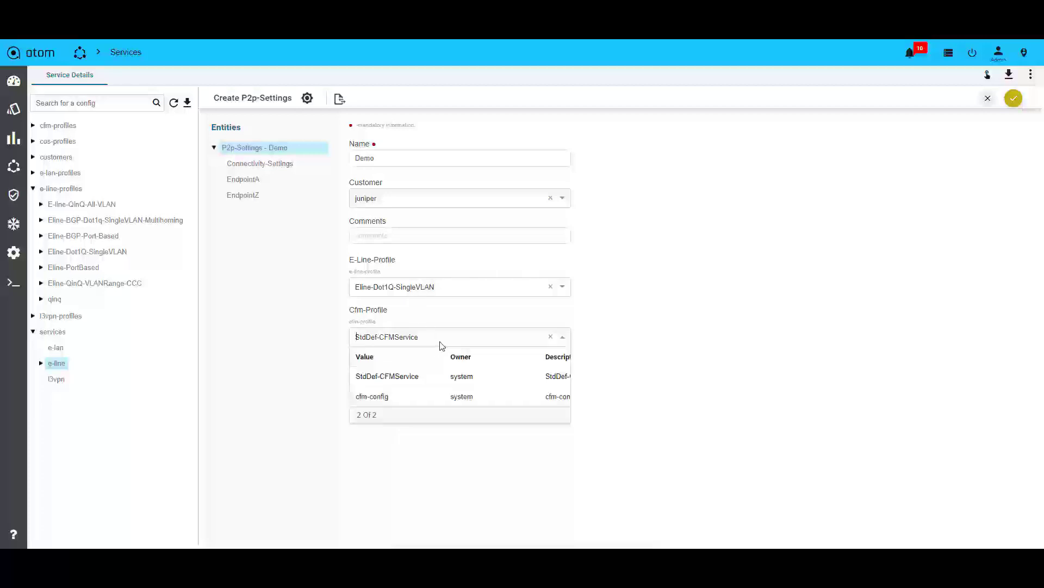
pyautogui.click(657, 304)
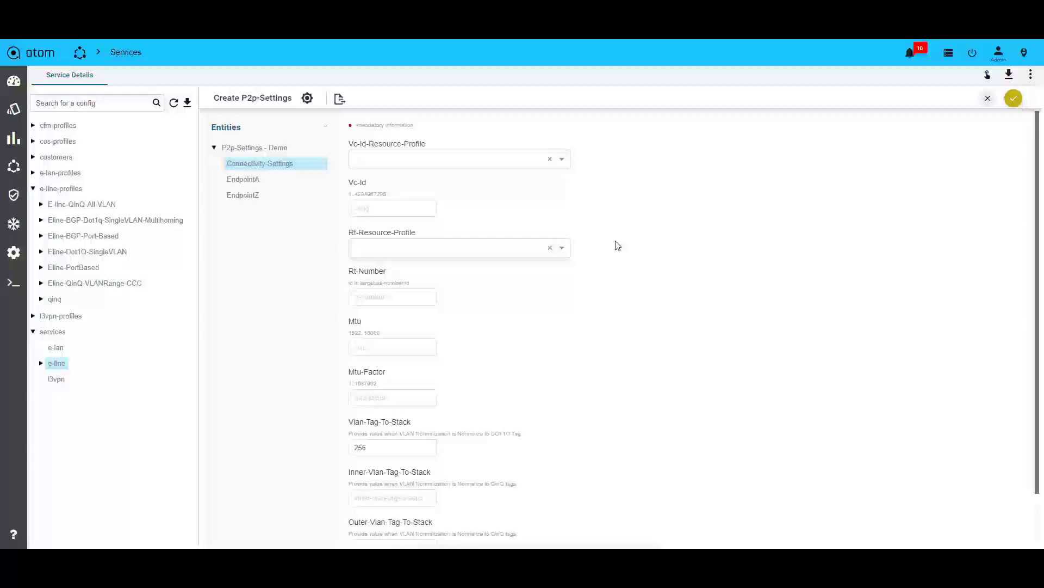
# Review the Demo service's connectivity settings and EndpointA's device, interface, resource profiles and bandwidth, and create the service
pyautogui.scroll(-2, 615, 342)
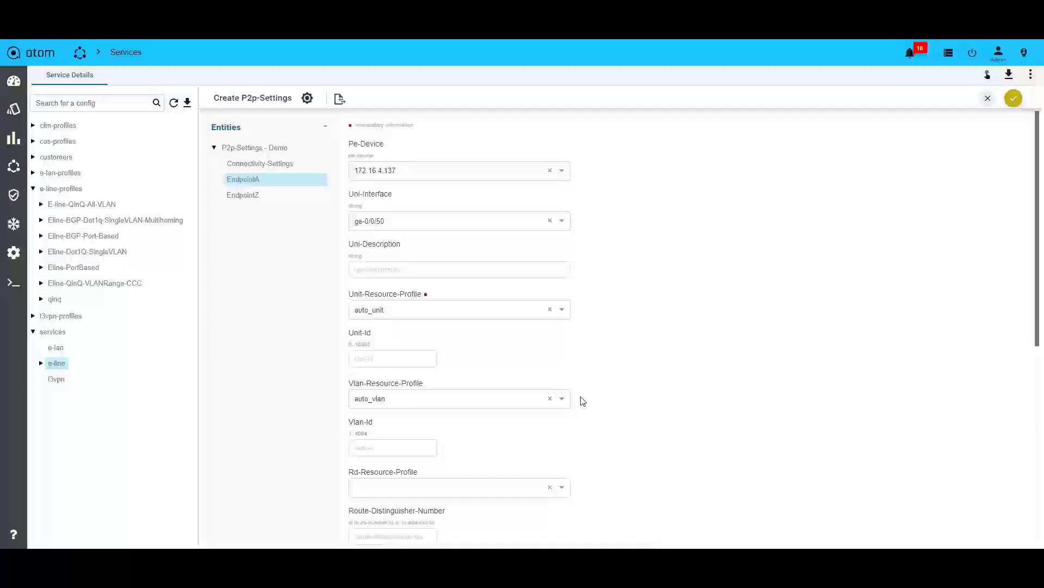
pyautogui.scroll(-10, 722, 351)
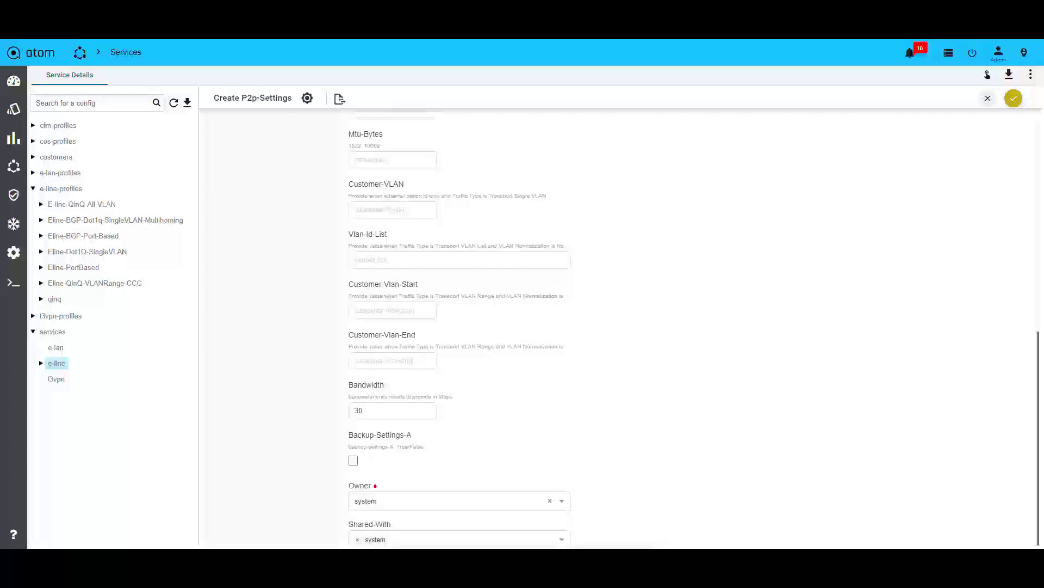
pyautogui.scroll(10, 800, 303)
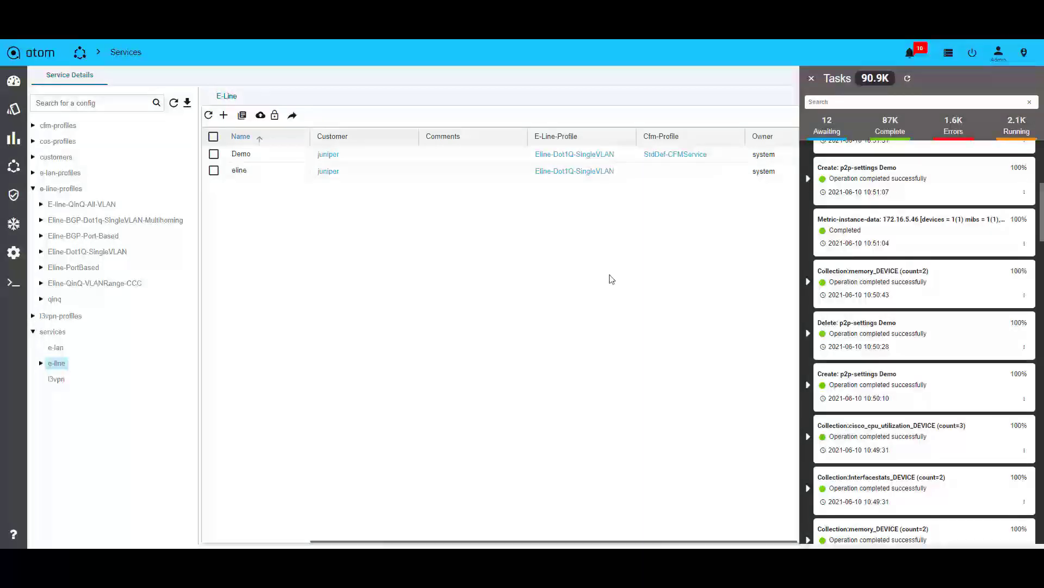
# Open the details of the latest "Create: p2p-settings Demo" task and show its generated commands
pyautogui.click(1024, 194)
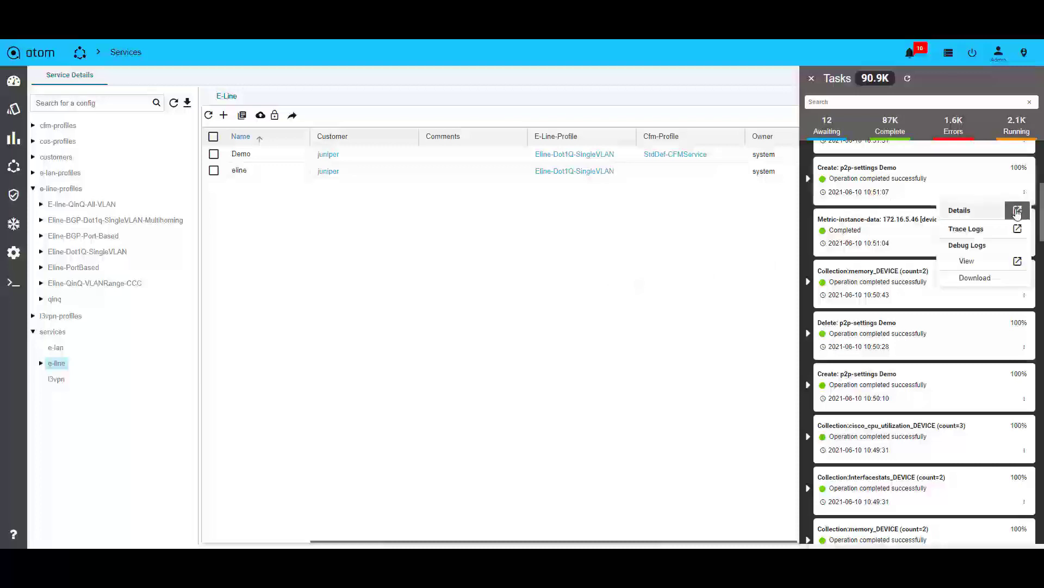
pyautogui.click(1014, 210)
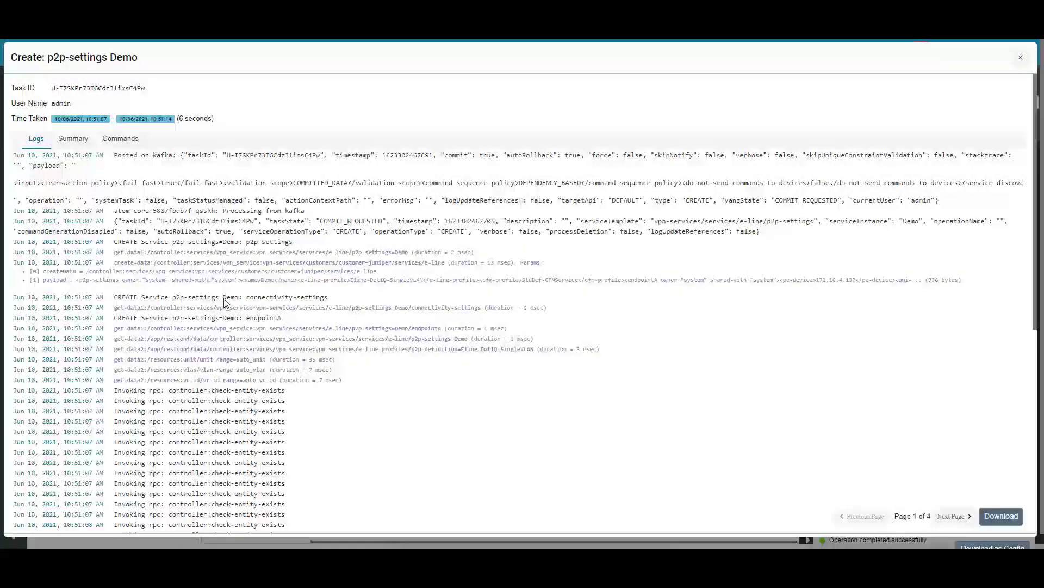
pyautogui.click(123, 140)
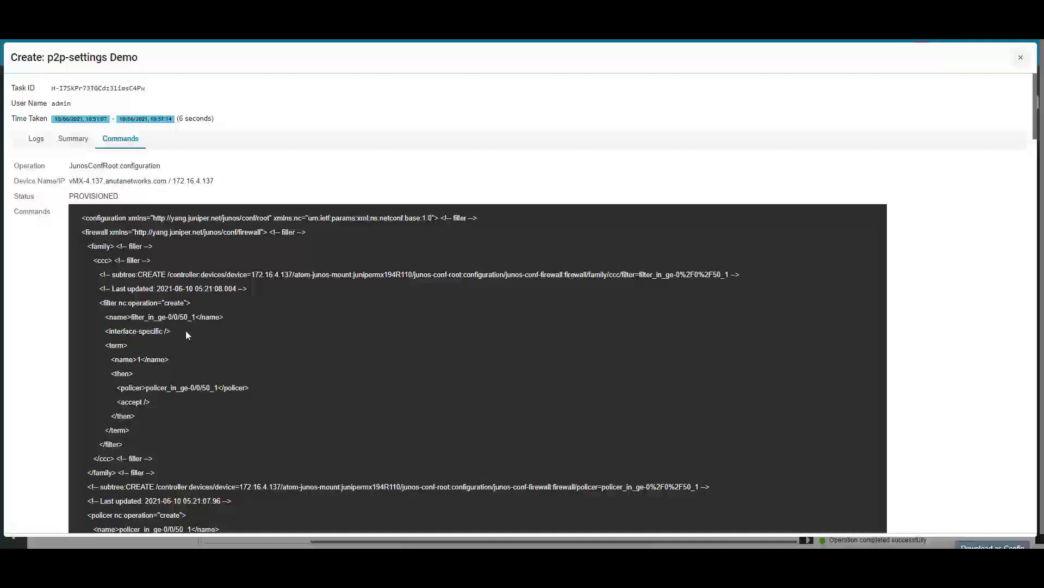
# Examine the commands generated for both devices, covering the firewall filter, policer, interface unit, VLAN maps, l2circuit and connectivity fault management
pyautogui.scroll(-4, 185, 331)
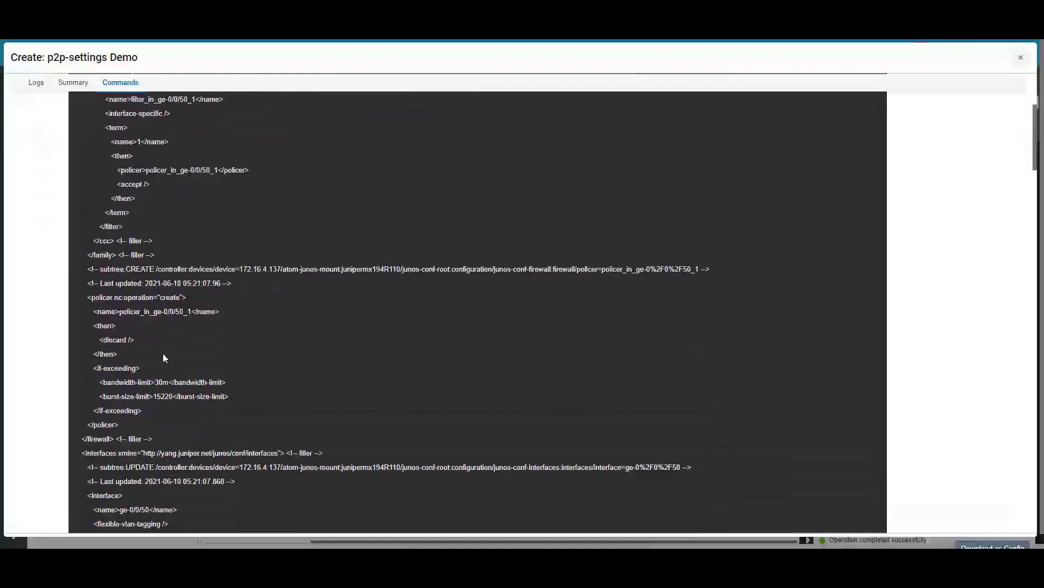
pyautogui.scroll(-3, 165, 357)
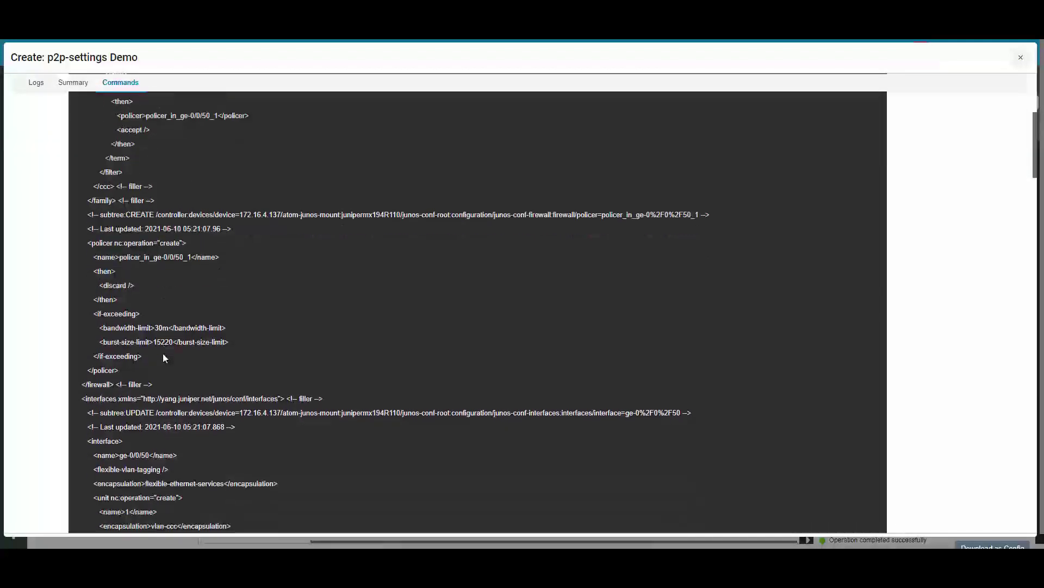
pyautogui.scroll(-2, 164, 359)
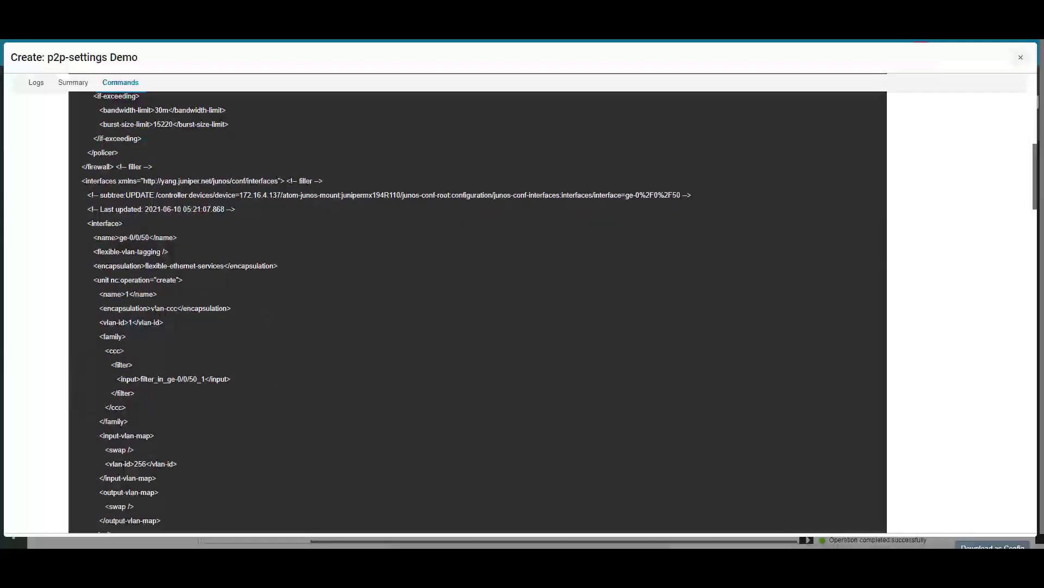
pyautogui.scroll(-3, 194, 374)
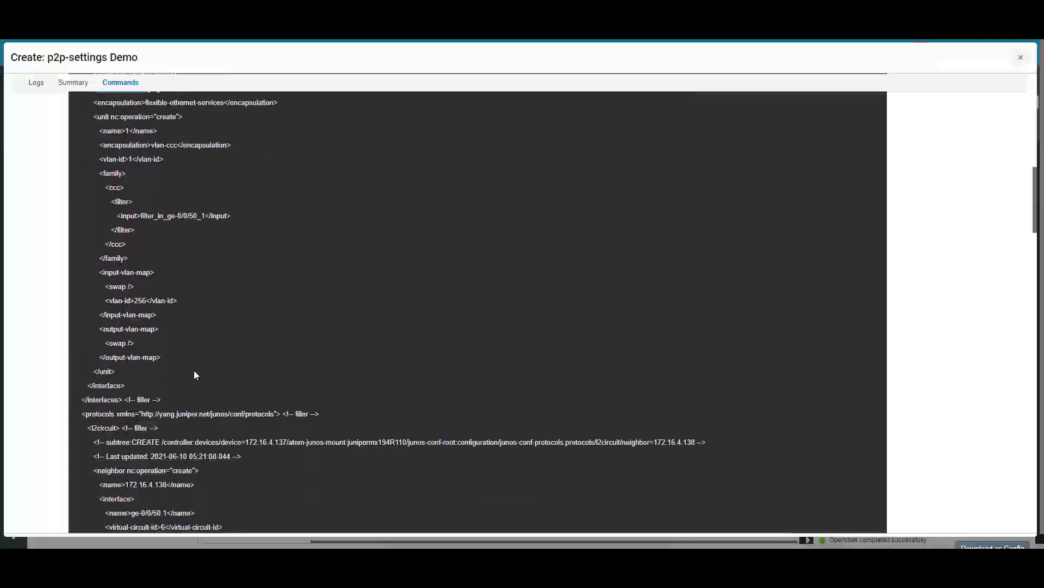
pyautogui.scroll(-2, 195, 375)
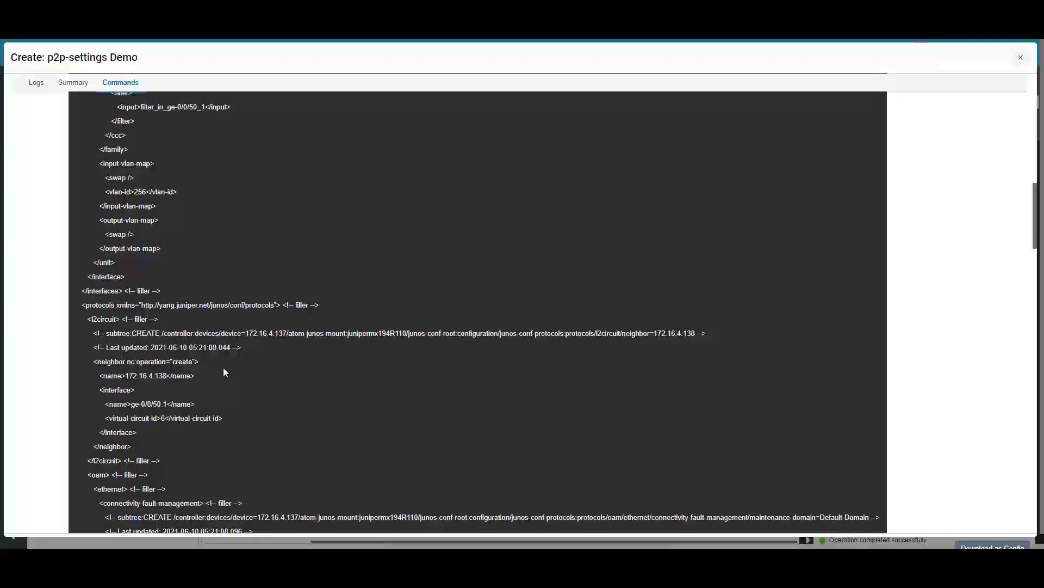
pyautogui.scroll(-3, 223, 367)
pyautogui.scroll(-2, 225, 369)
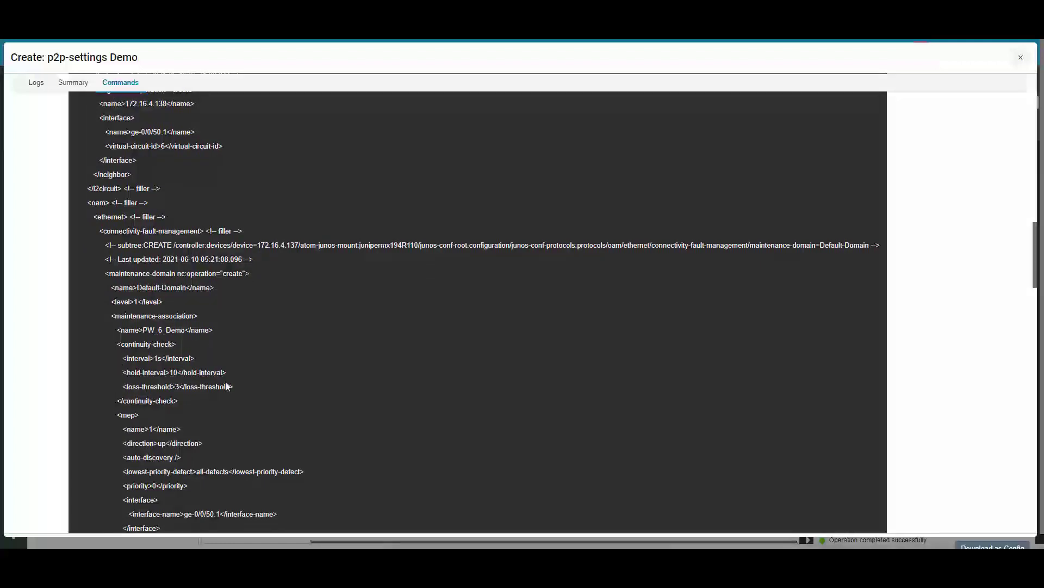
pyautogui.scroll(-9, 225, 381)
pyautogui.scroll(-11, 225, 381)
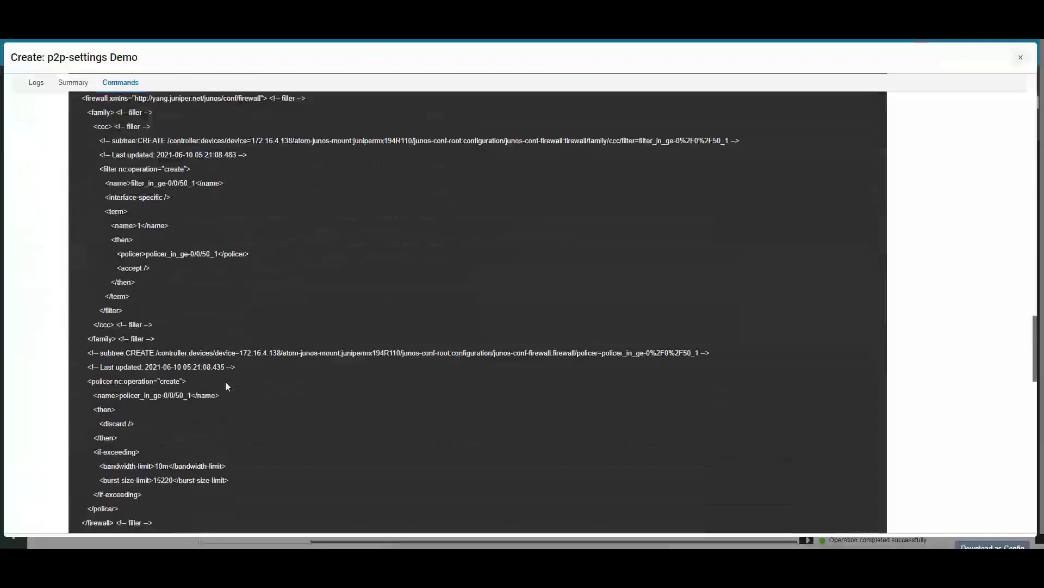
pyautogui.scroll(-4, 225, 380)
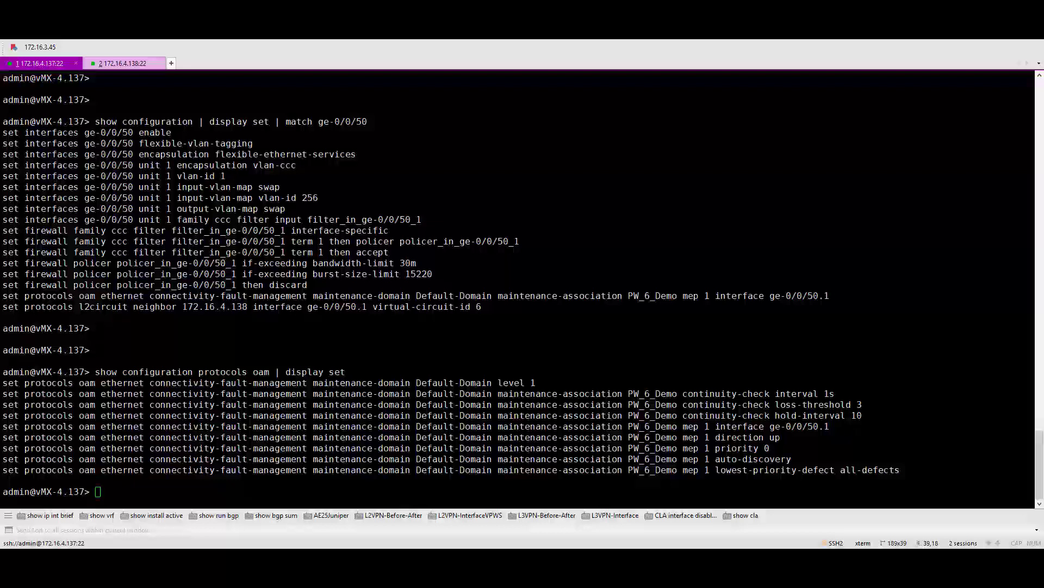
# Switch to the 172.16.4.138 SSH session in the terminal to check the second device's interface and OAM configuration
pyautogui.click(126, 65)
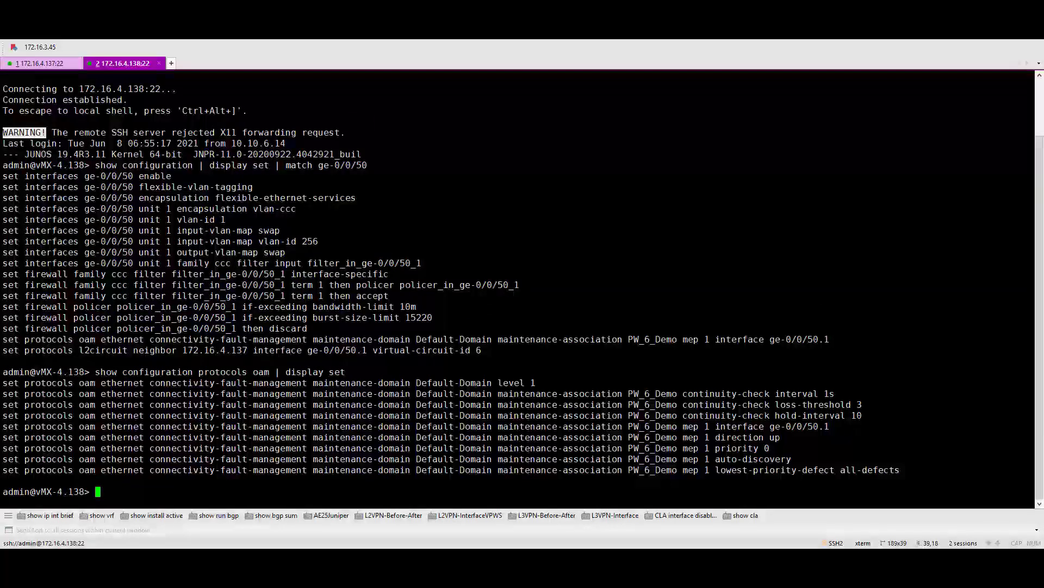